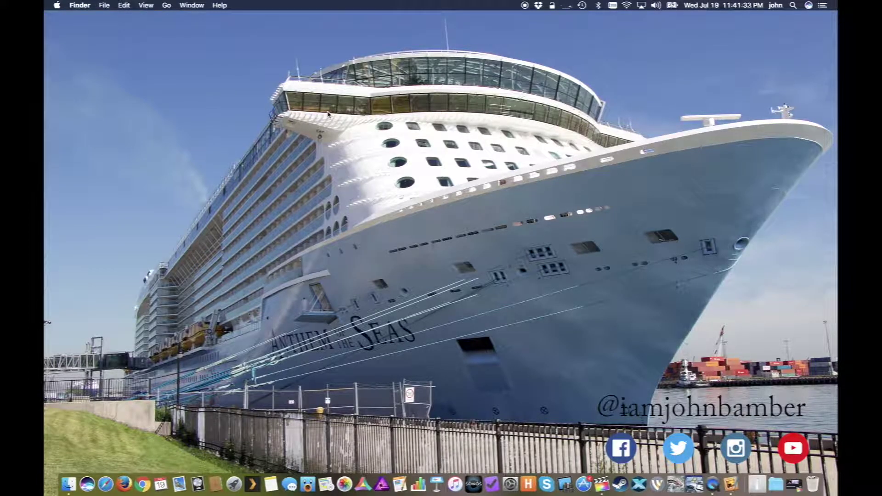
Step: Launch Pixelmator and enter Width 1920 and Height 1080 pixels for a new document
left_click(731, 482)
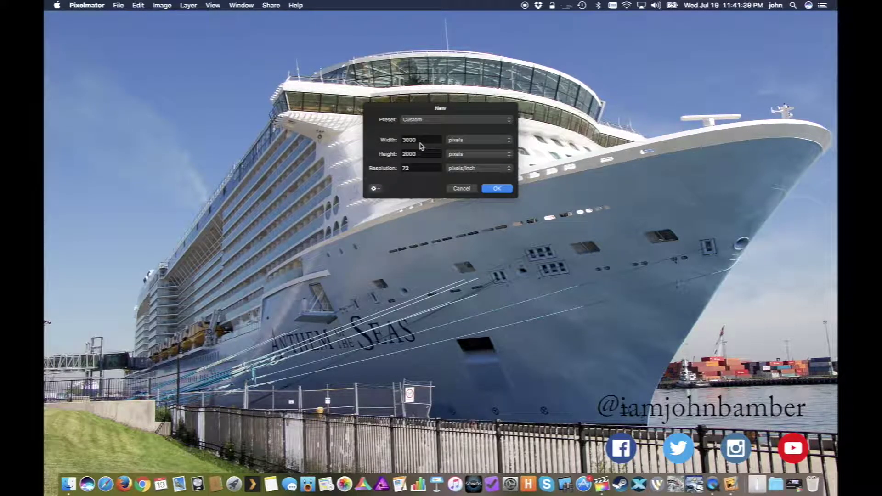
left_click_drag(419, 145, 380, 141)
type("1")
key("Tab")
type("1")
key("Tab")
key("Tab")
type("1280")
key("Tab")
type("7201920")
key("Tab")
type("108")
Step: Create the 1920 × 1080 document and zoom out to see the whole canvas
key("Return")
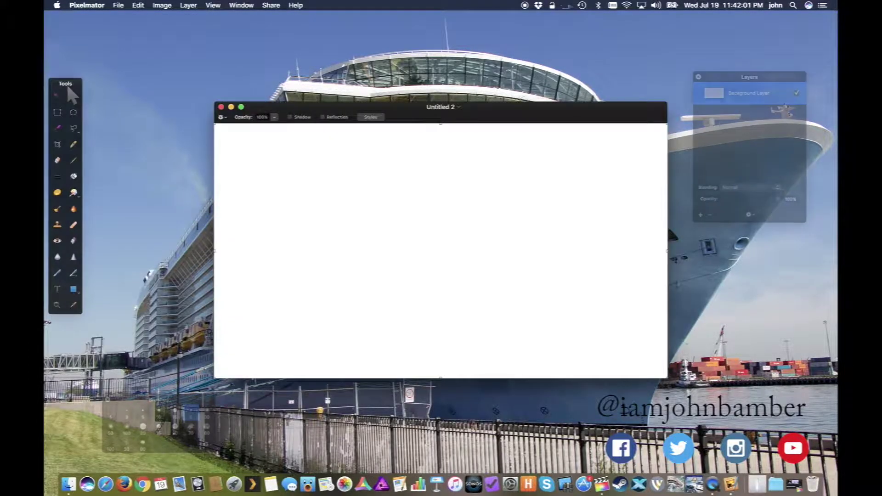
left_click_drag(483, 102, 444, 83)
key("super+minus")
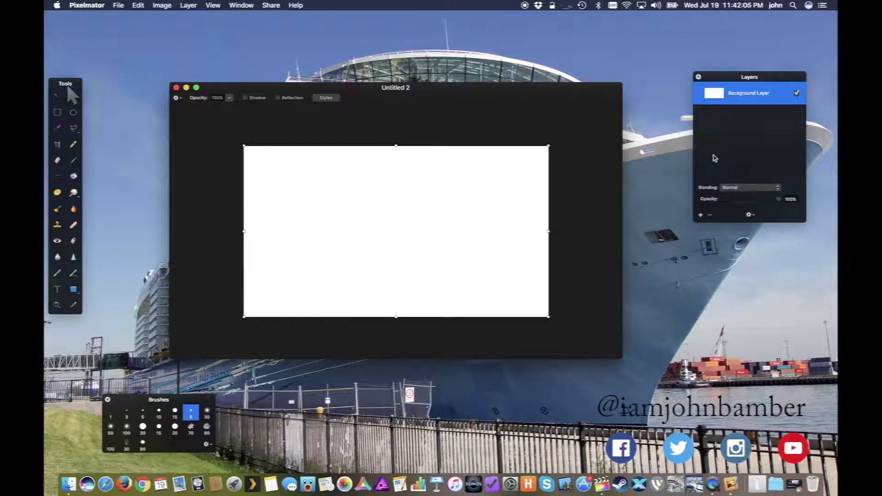
left_click_drag(748, 79, 711, 123)
Step: Uncheck the Background Layer's visibility to leave a transparent canvas
left_click(213, 4)
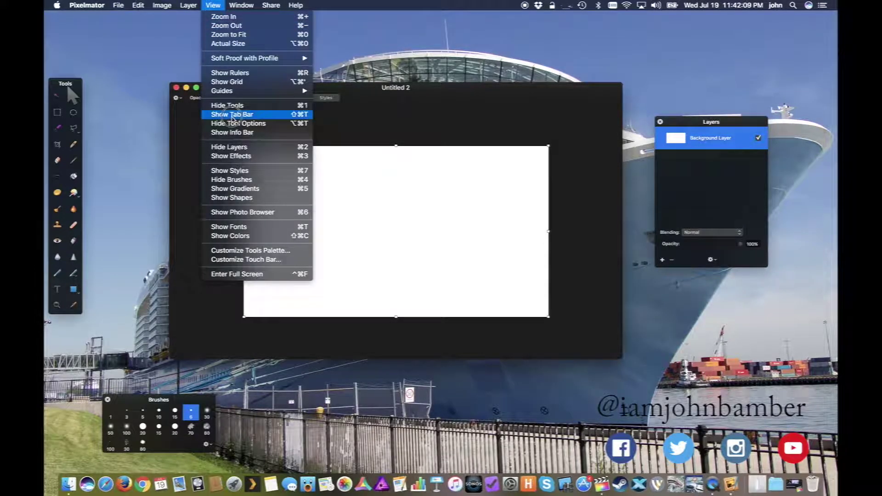
left_click(238, 147)
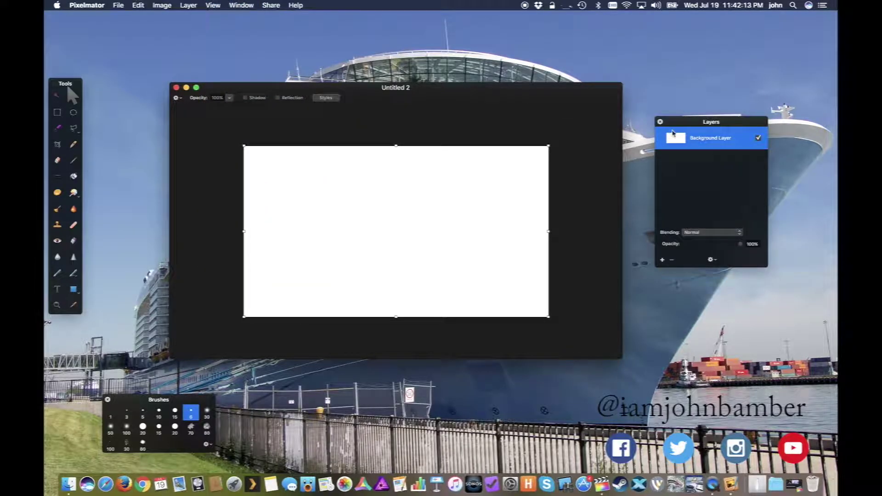
left_click(758, 138)
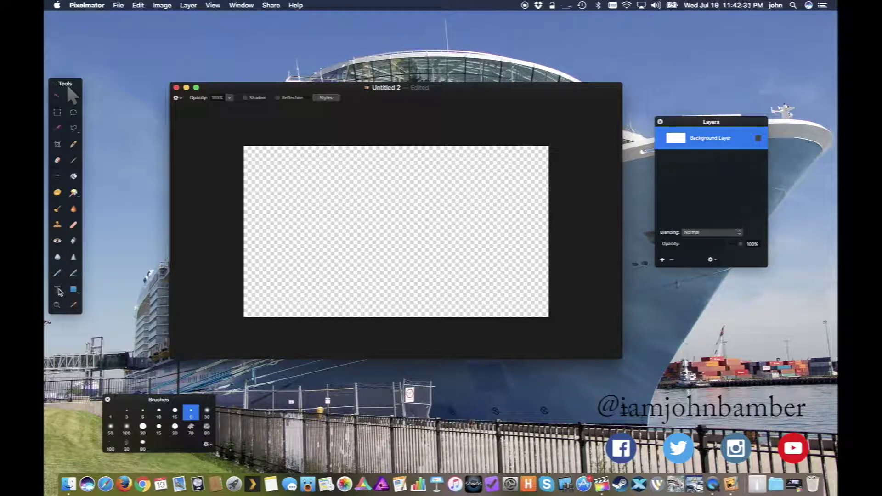
Step: Add a text box reading 'New Watermark' and move it to the lower-right corner
left_click(58, 290)
left_click_drag(290, 195, 503, 271)
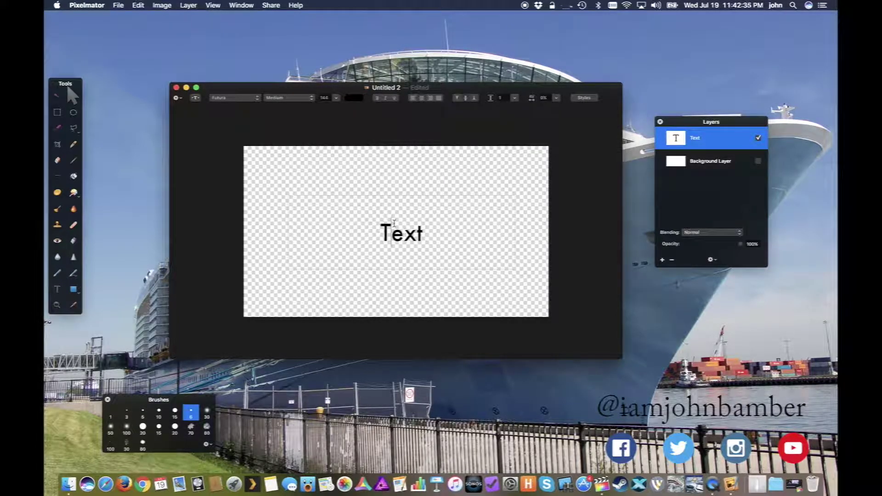
type("New Wat")
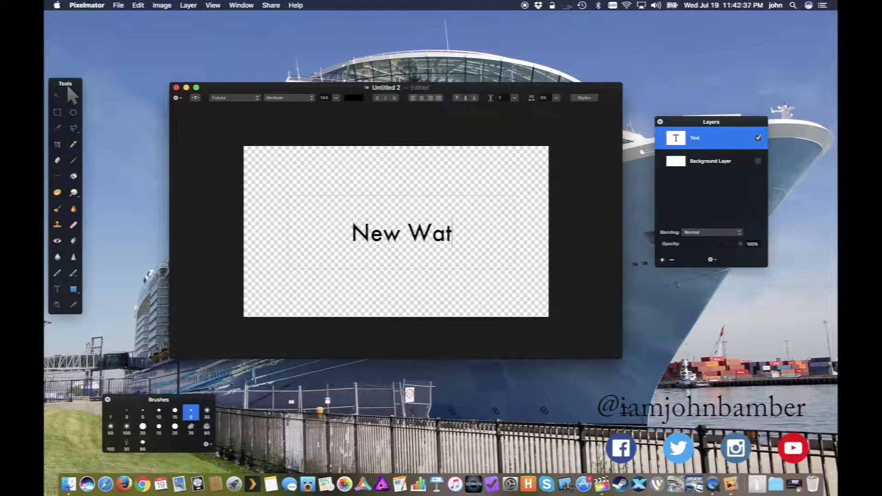
type("ermark")
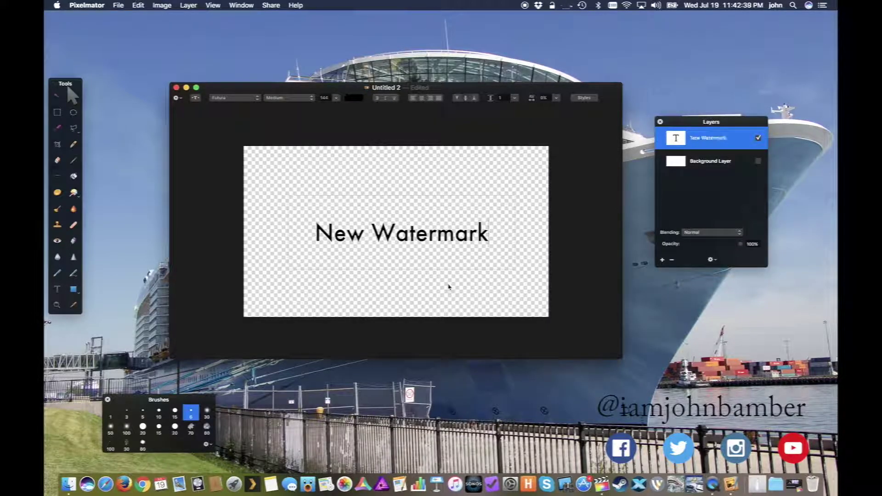
left_click_drag(460, 229, 515, 290)
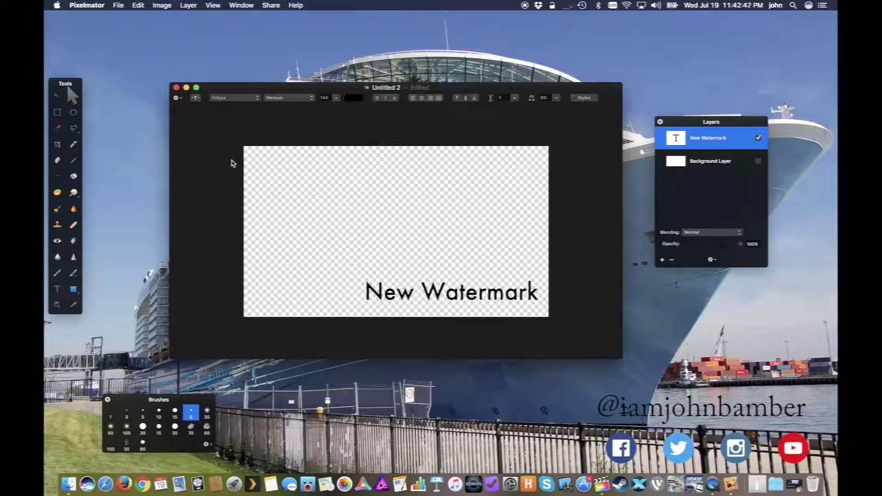
Step: Start exporting the image and choose PNG as the export format
left_click(118, 5)
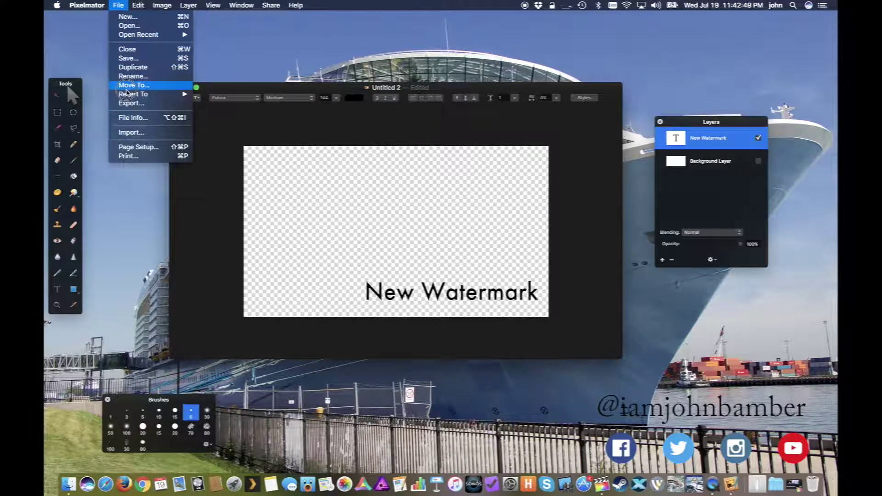
left_click(142, 108)
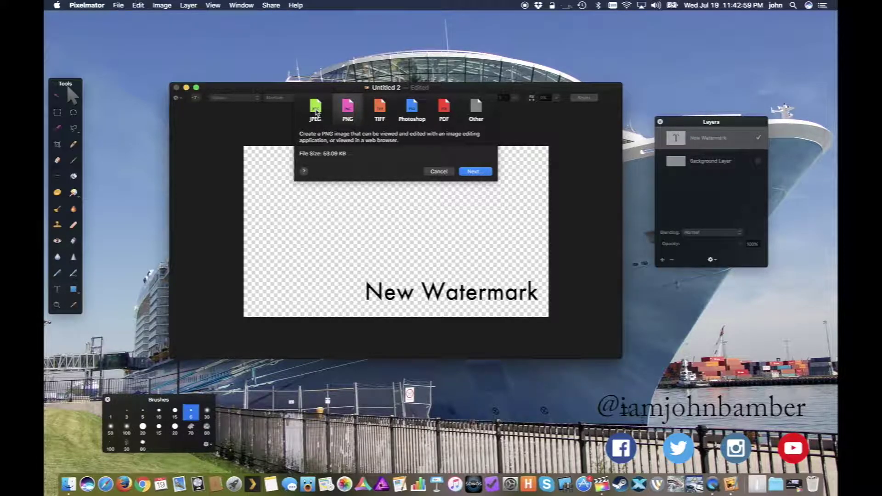
left_click(316, 112)
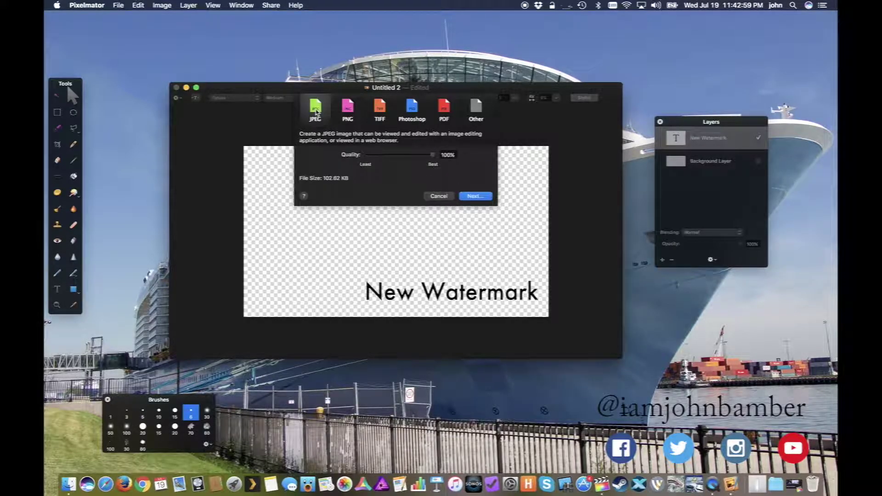
left_click(348, 108)
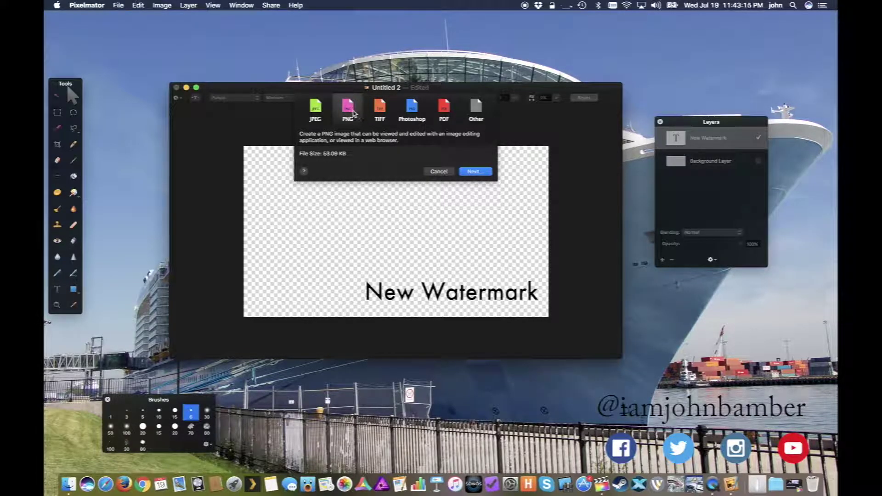
Step: Name the exported file 'New Watermark' and save it to the Desktop
left_click(478, 171)
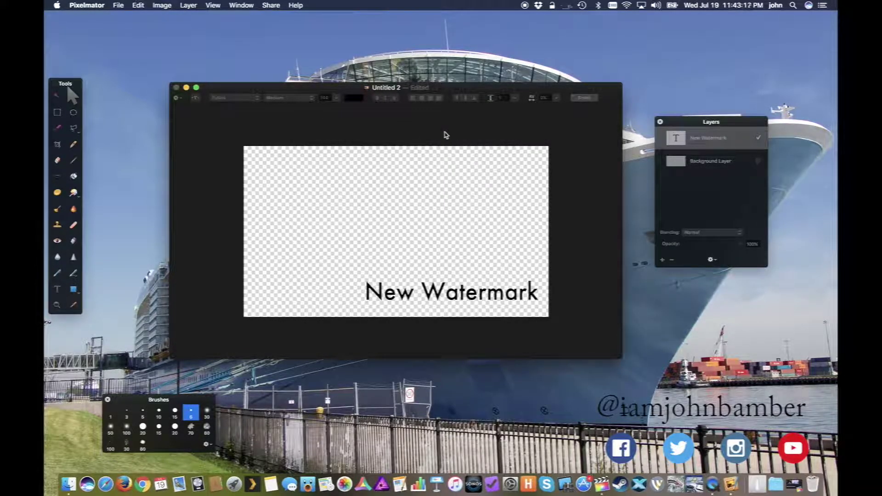
type("New Watermark")
key("Return")
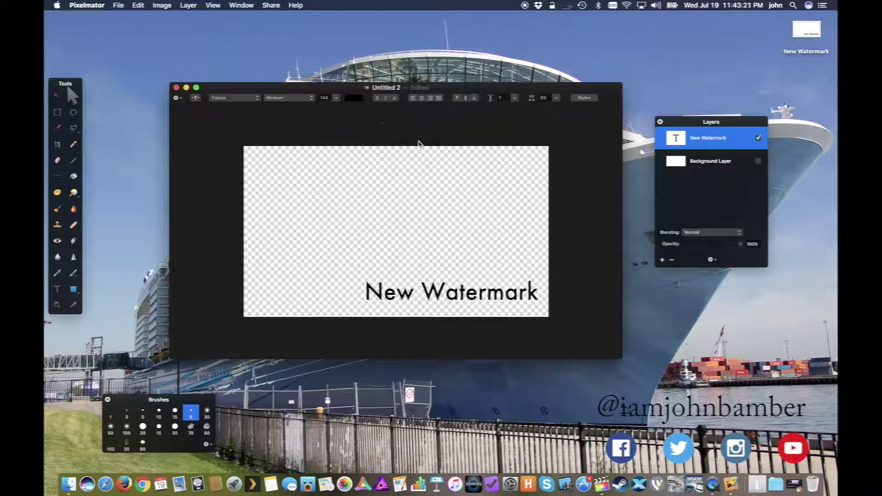
Step: Hide Pixelmator, launch Final Cut Pro, and move its window to reveal the desktop
key("super+h")
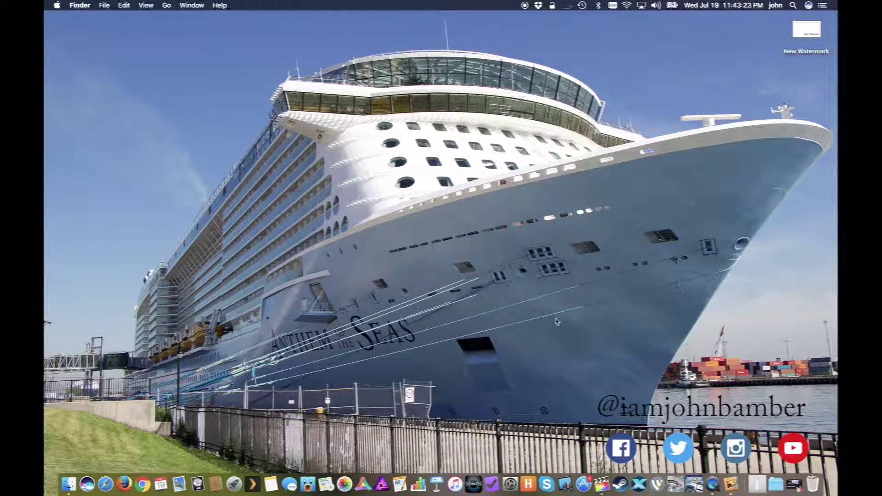
left_click_drag(803, 31, 663, 230)
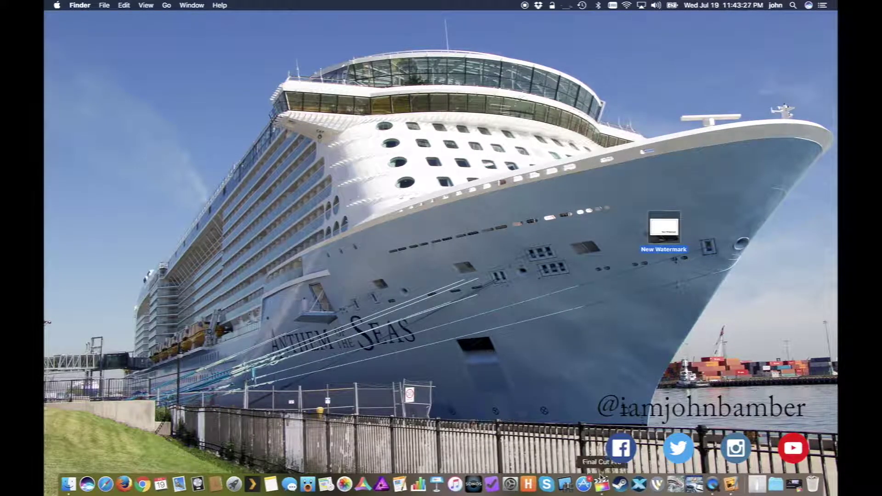
left_click(602, 480)
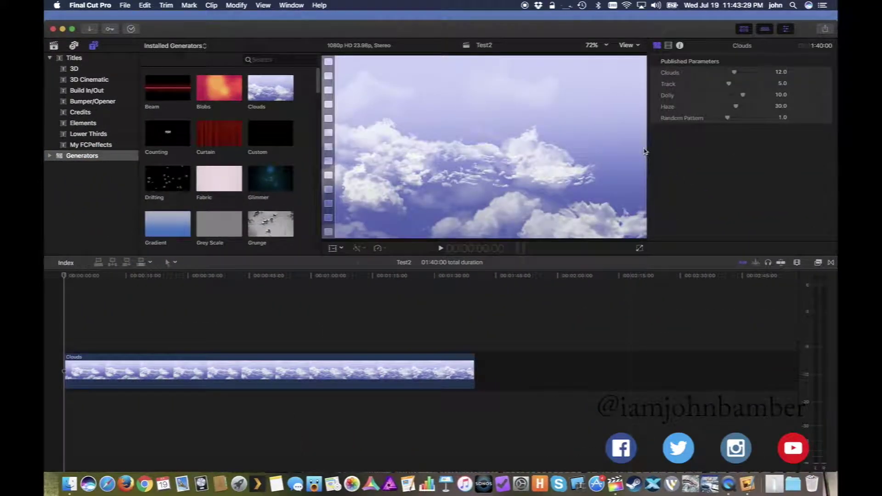
left_click_drag(605, 35, 697, 256)
Step: Connect the New Watermark PNG in the timeline above the Clouds clip
left_click_drag(667, 230, 136, 346)
left_click_drag(342, 244, 331, 11)
left_click_drag(88, 348, 194, 321)
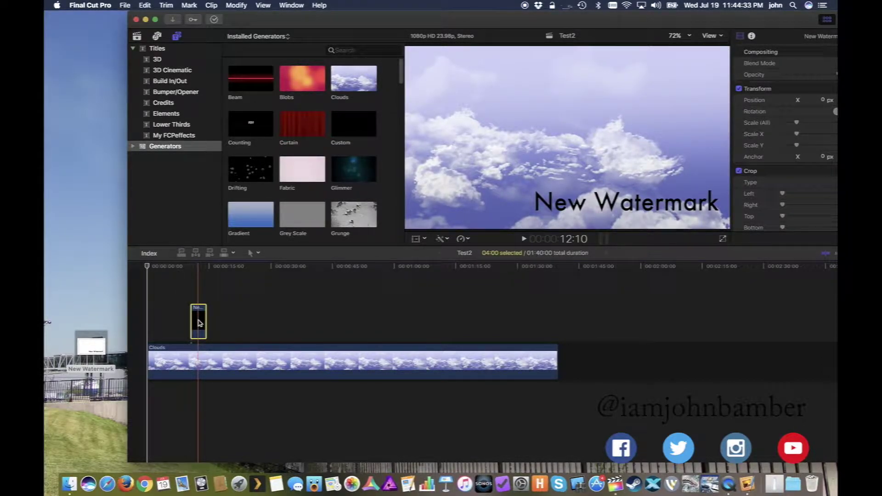
Step: Extend the watermark clip over the clouds, preview it, and quit Final Cut Pro
left_click_drag(206, 322, 267, 321)
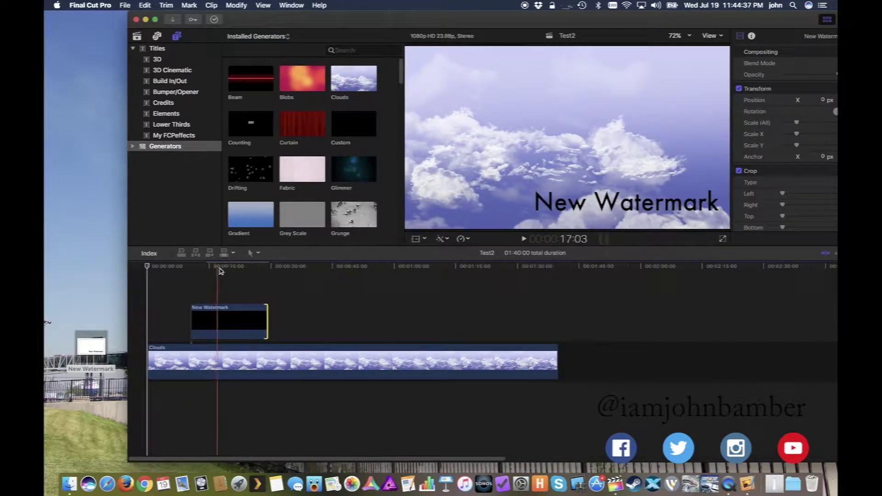
left_click(221, 270)
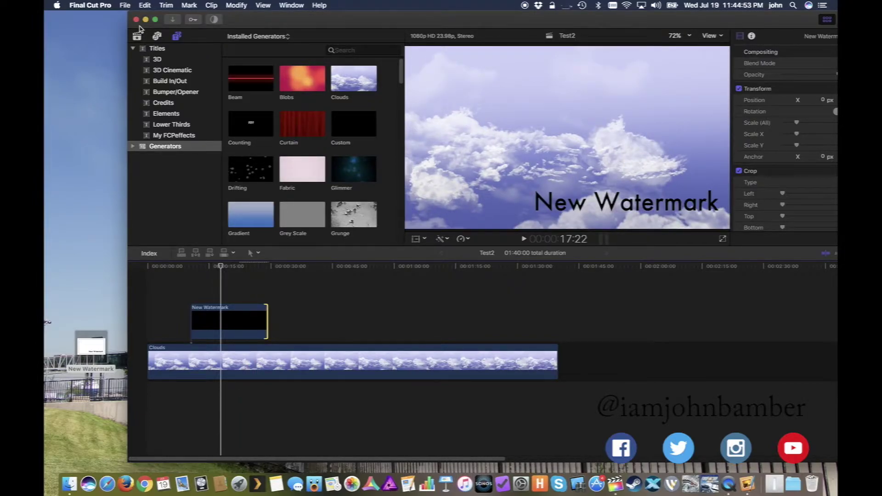
key("super+q")
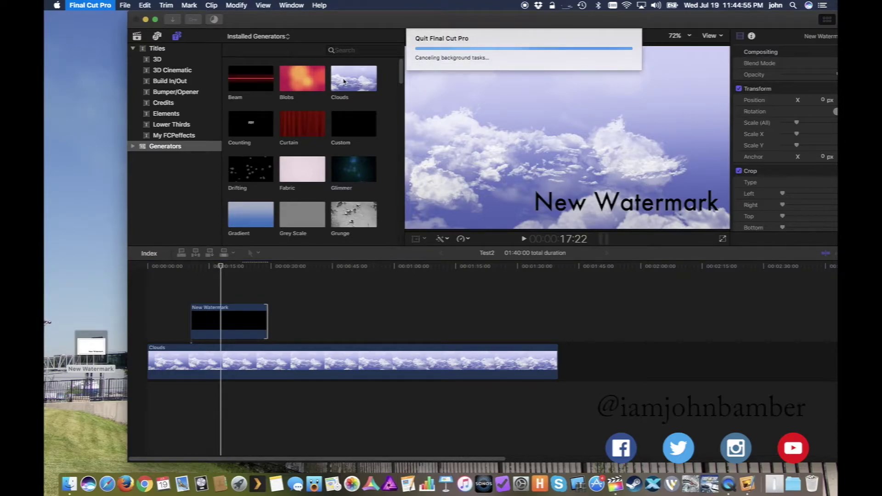